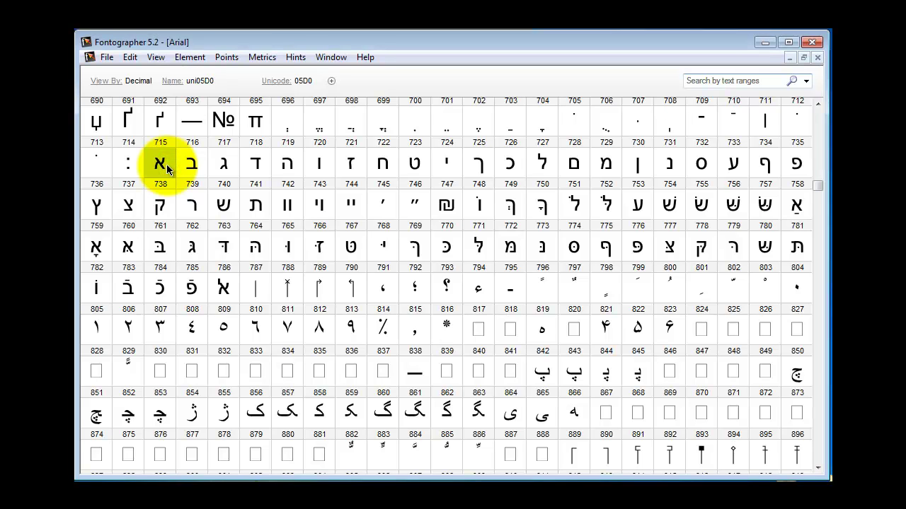
Copy Arial's Hebrew glyphs 715–786 and paste them into a new untitled font at slot 65
left_click_drag(167, 170, 221, 284)
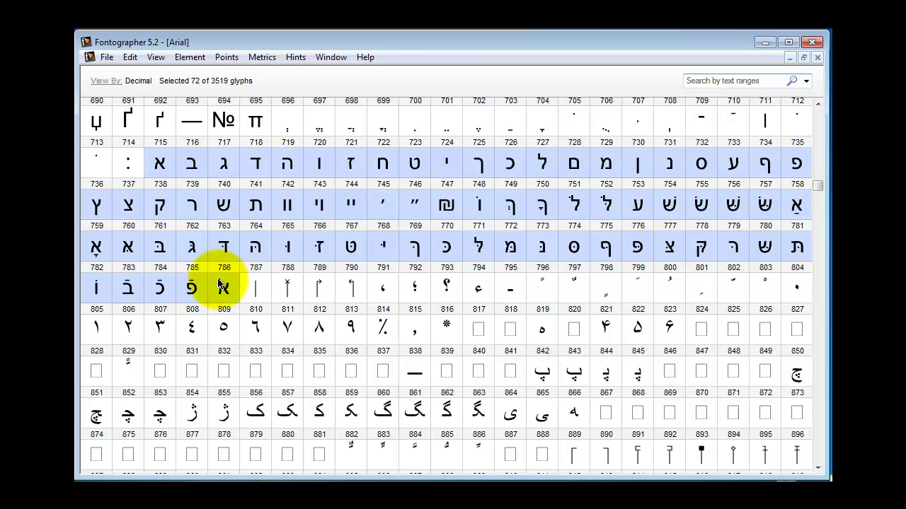
left_click(130, 58)
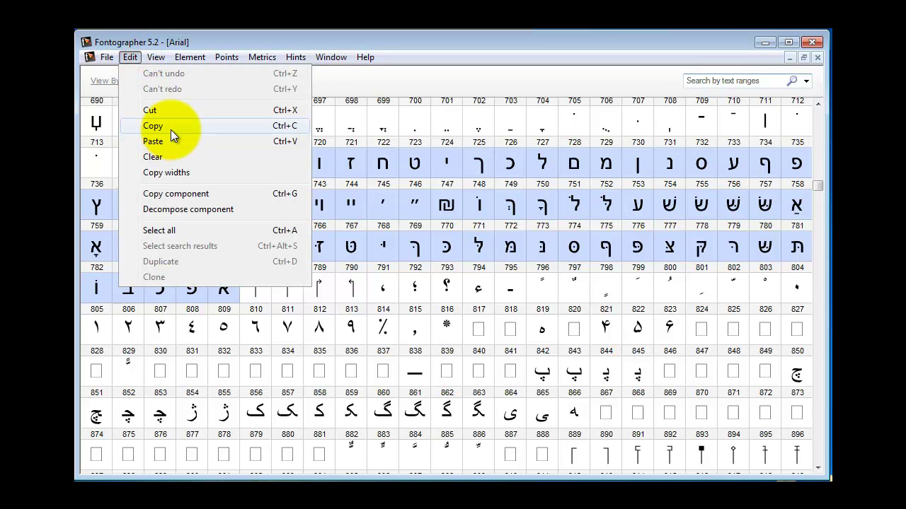
left_click(170, 128)
left_click(111, 57)
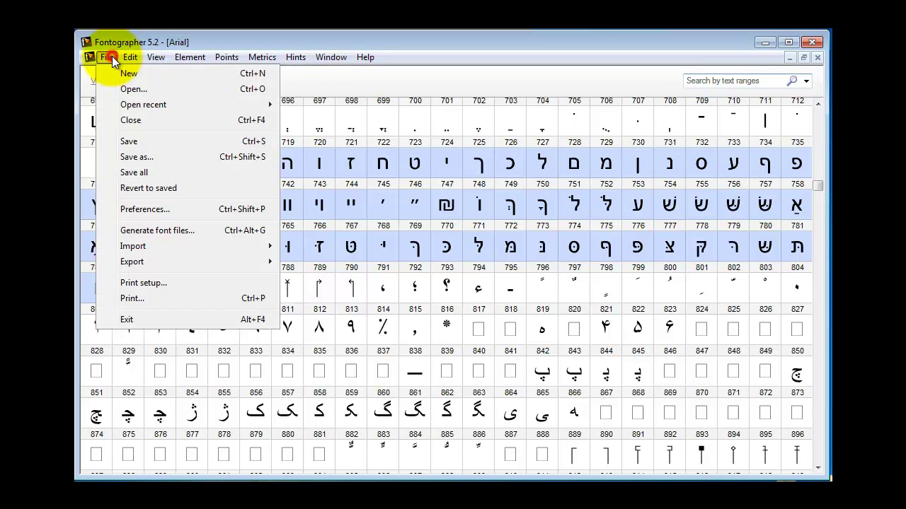
left_click(131, 71)
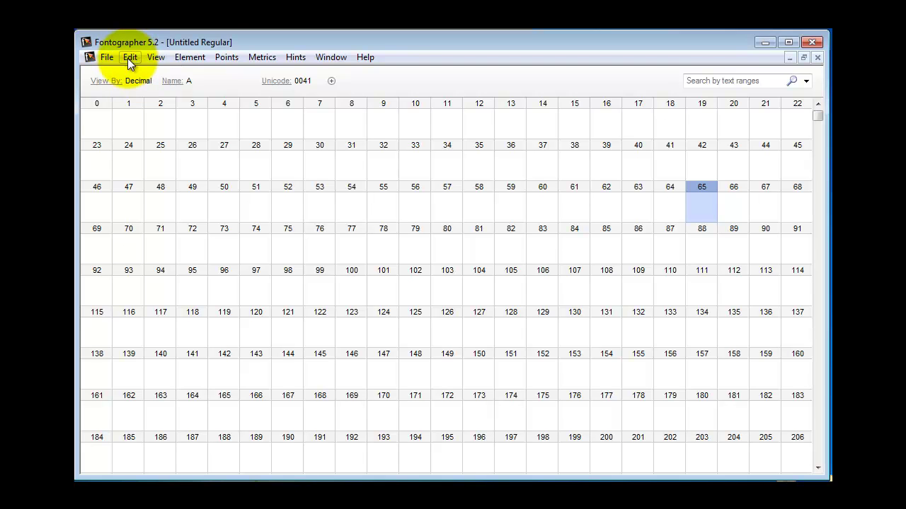
left_click(128, 58)
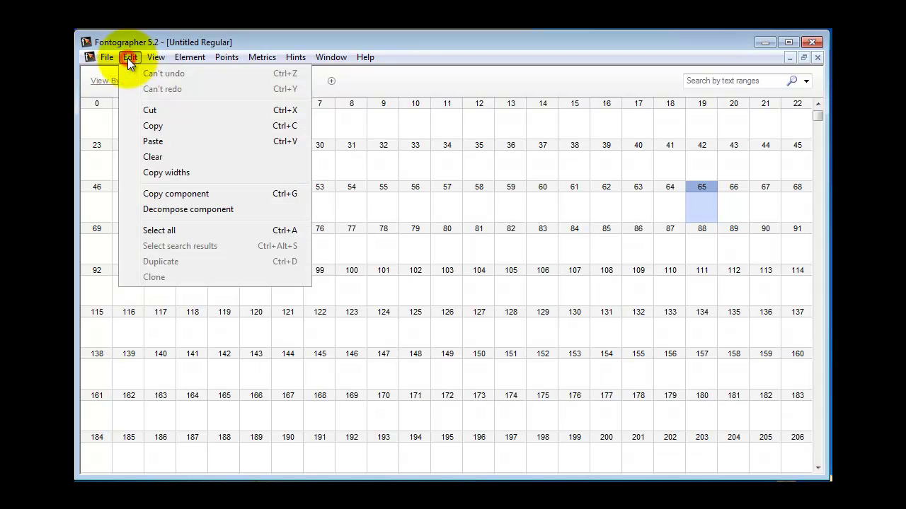
left_click(166, 140)
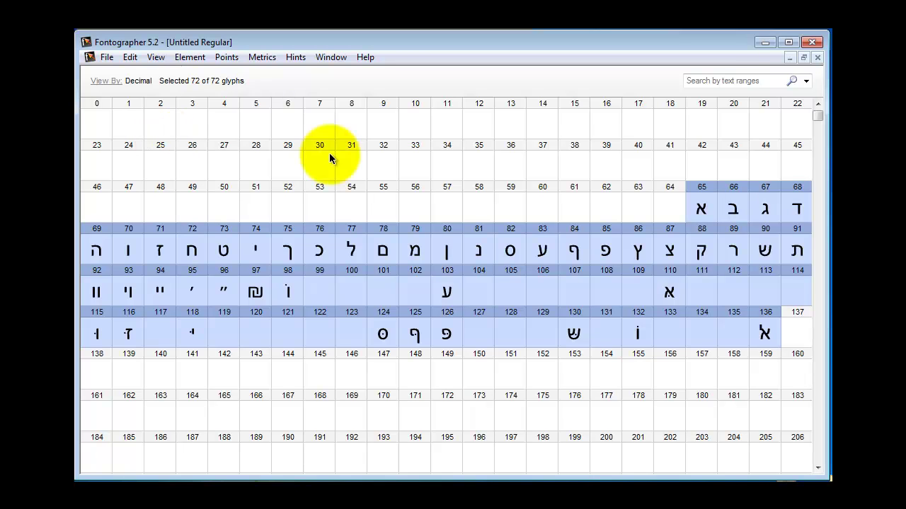
left_click(700, 209)
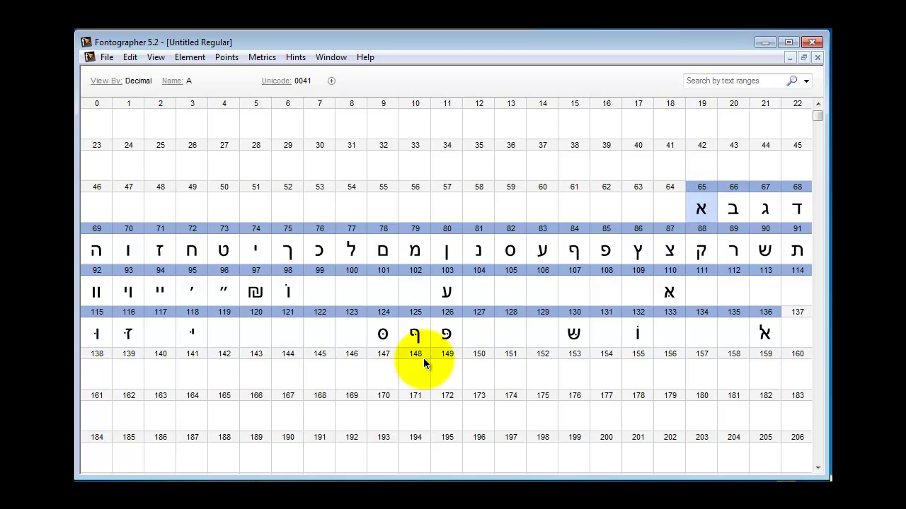
left_click(319, 375)
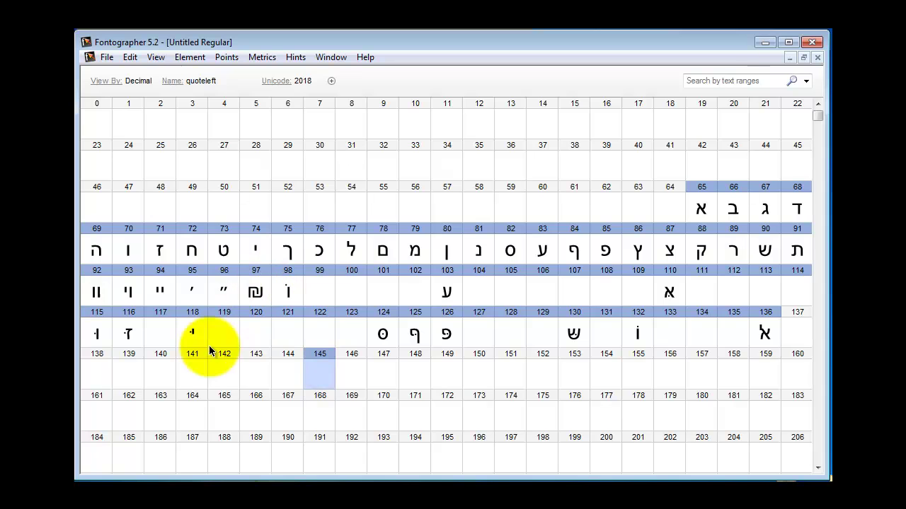
left_click(191, 362, "ctrl")
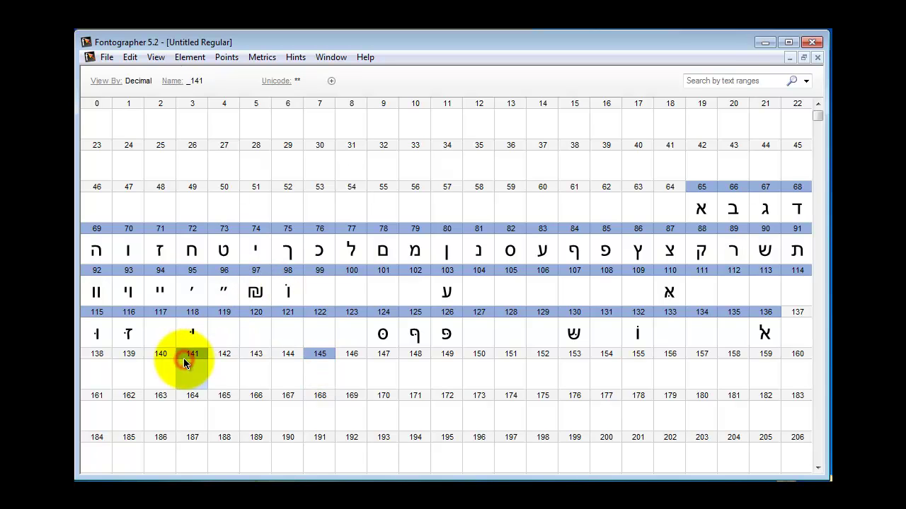
left_click(516, 373, "ctrl")
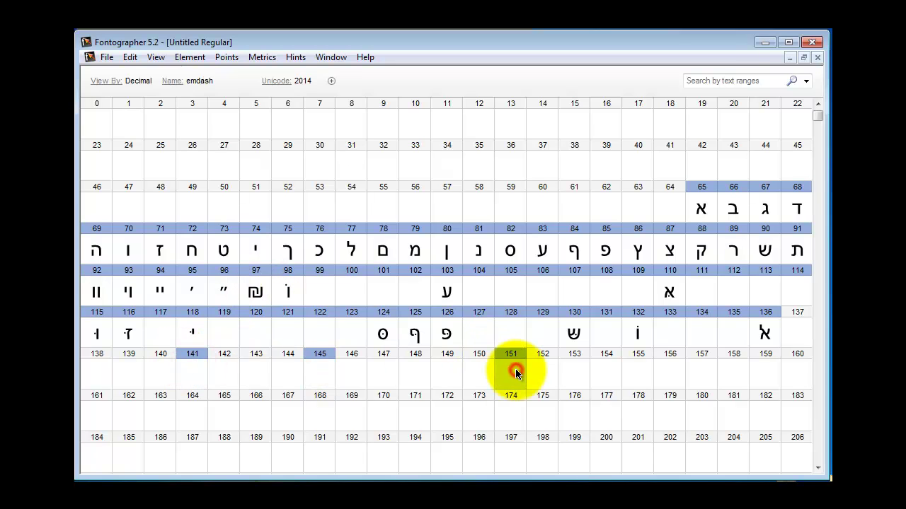
left_click(707, 207, "ctrl")
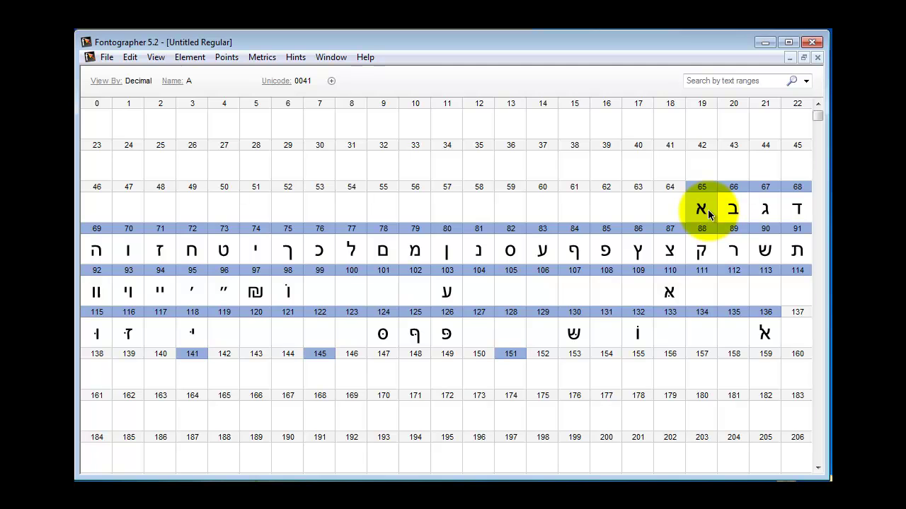
Rename slot 65's glyph from A to alef and derive its Unicode 05D0 from the name
left_click(196, 57)
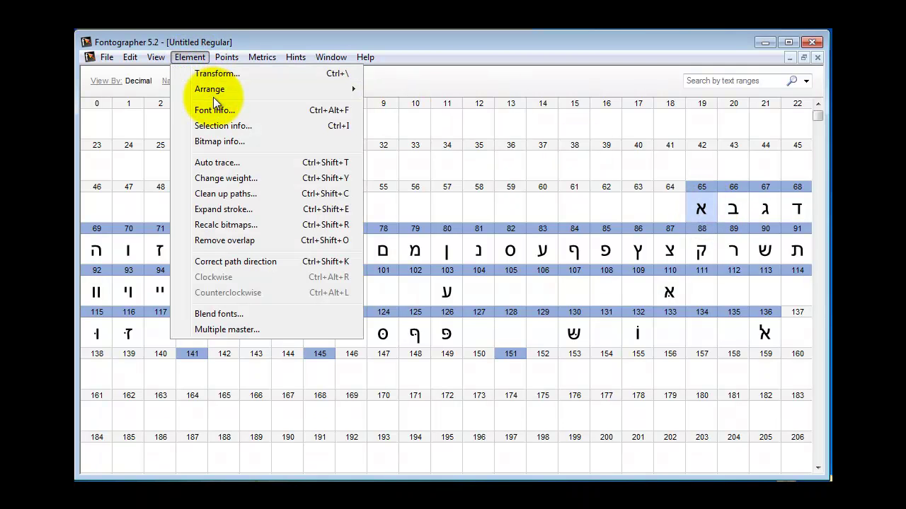
left_click(223, 126)
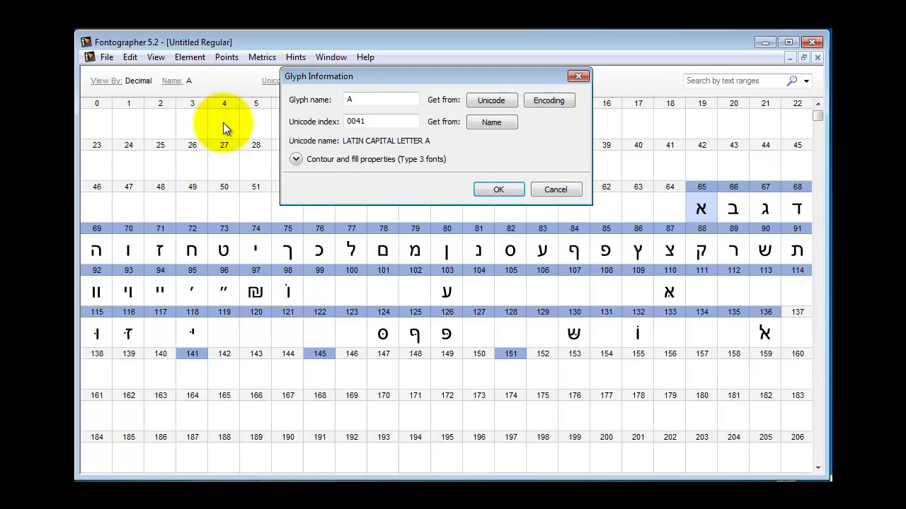
double_click(366, 104)
type("alef")
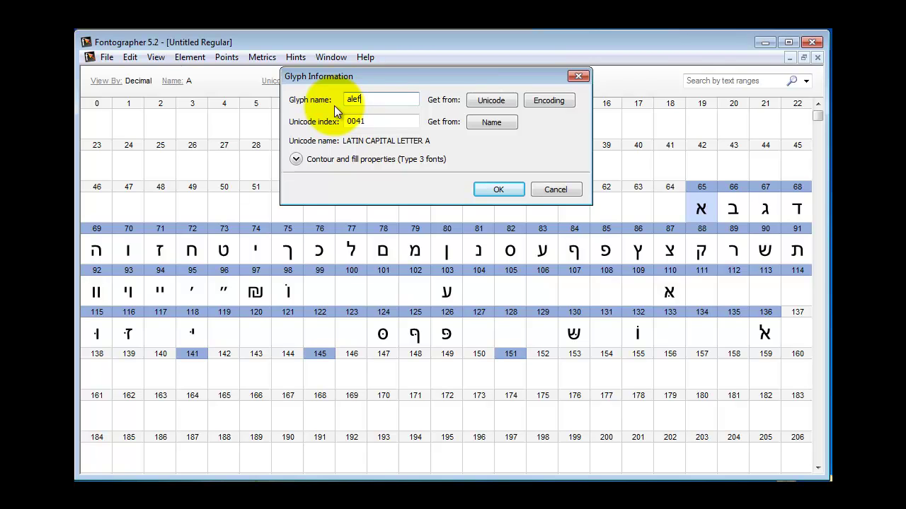
left_click(482, 121)
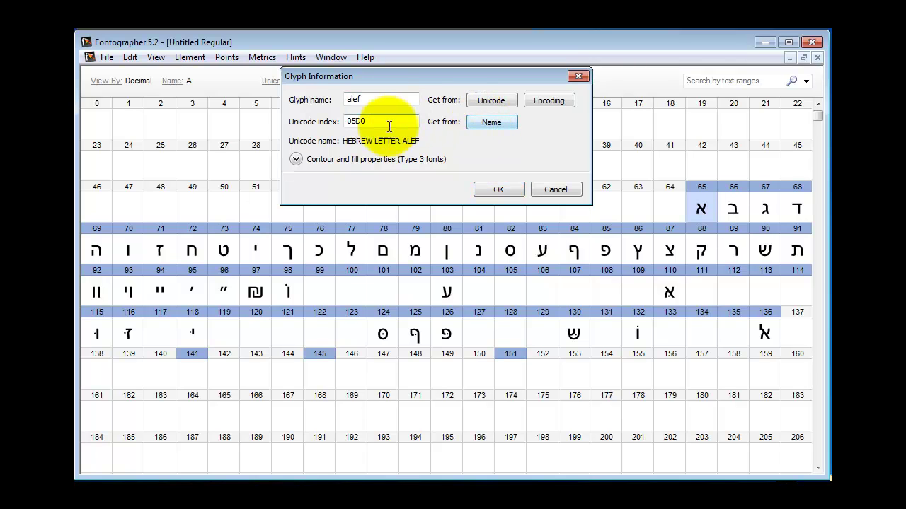
left_click(511, 188)
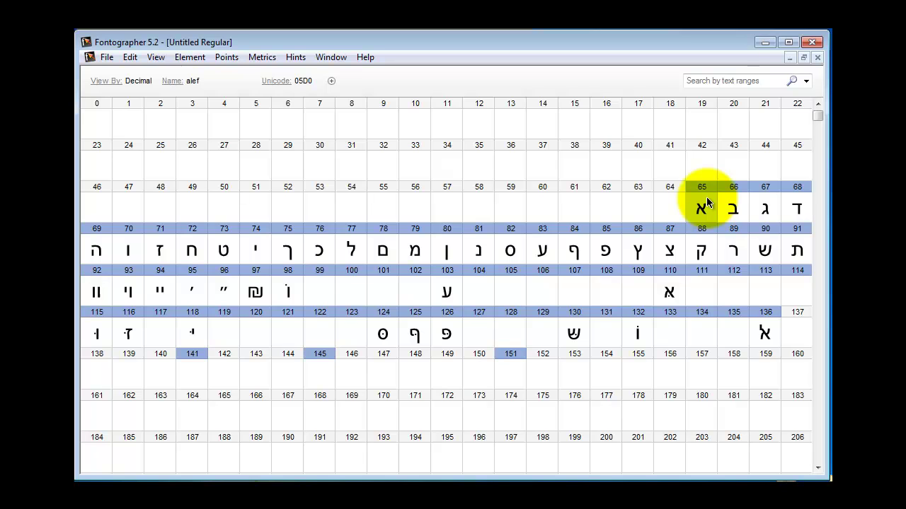
In Font info, set MS Windows 1255 Hebrew encoding and the family name MyHebrew
left_click(201, 57)
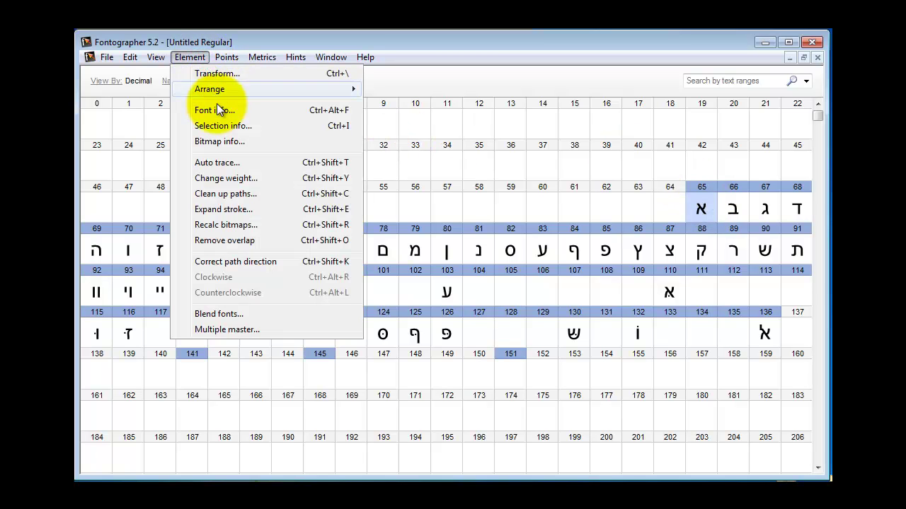
left_click(219, 110)
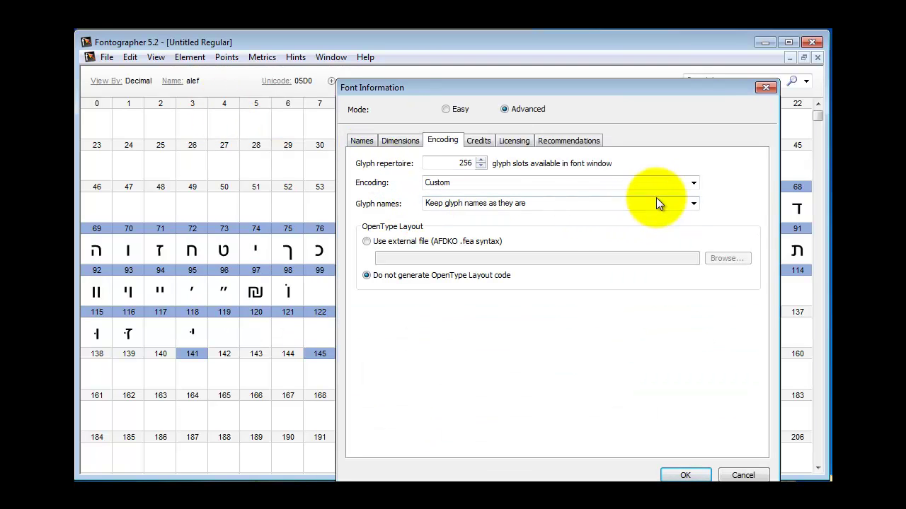
left_click(692, 183)
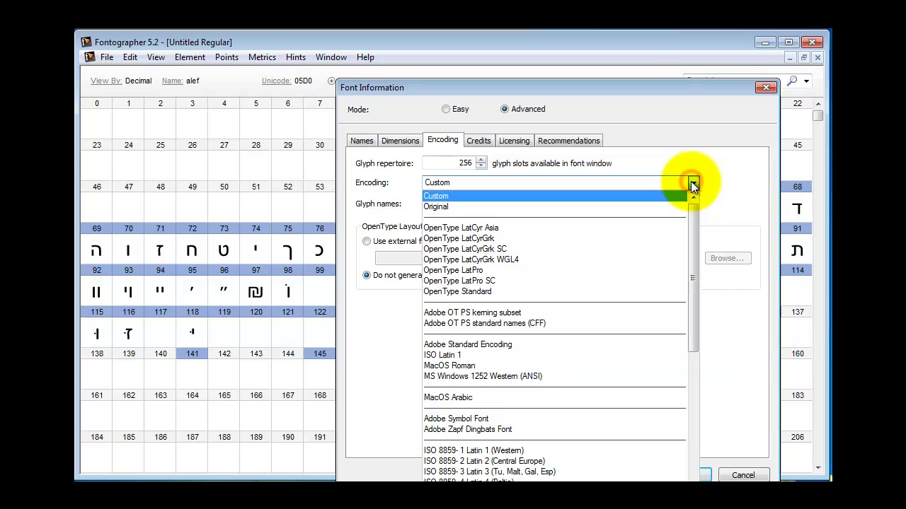
left_click(697, 474)
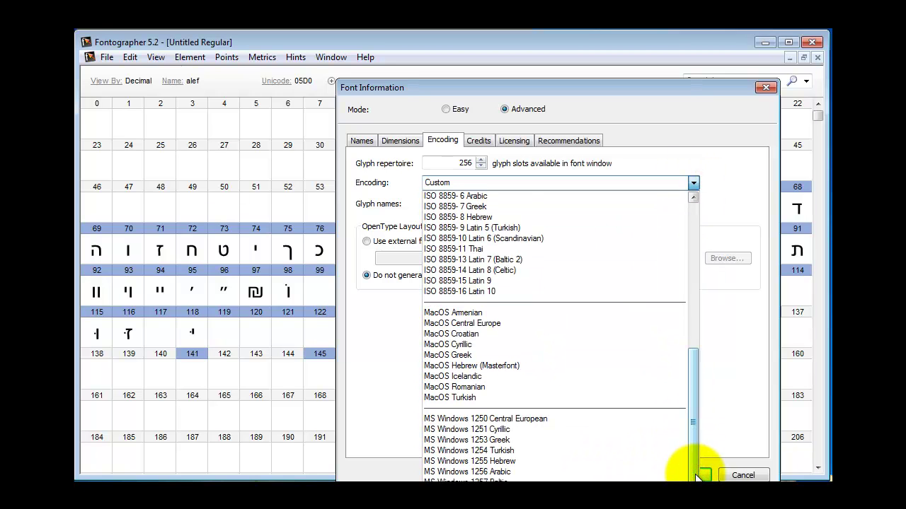
left_click(541, 463)
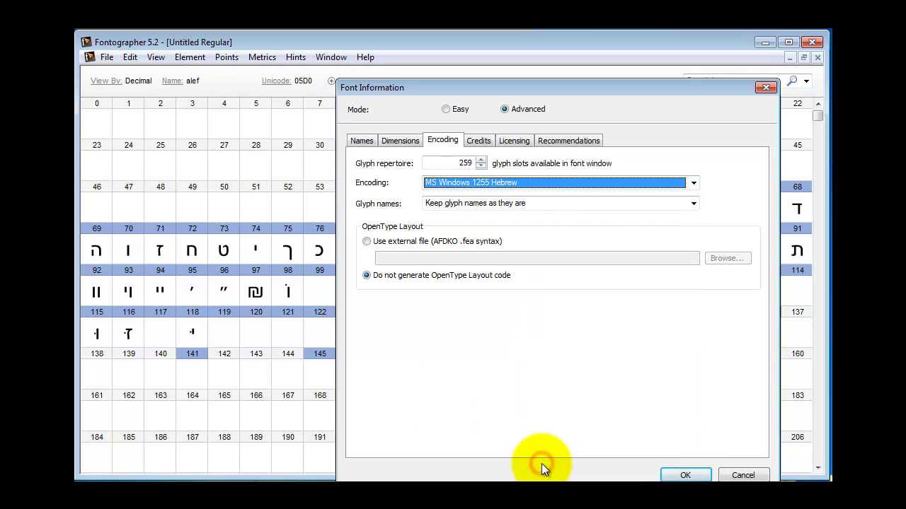
left_click(363, 139)
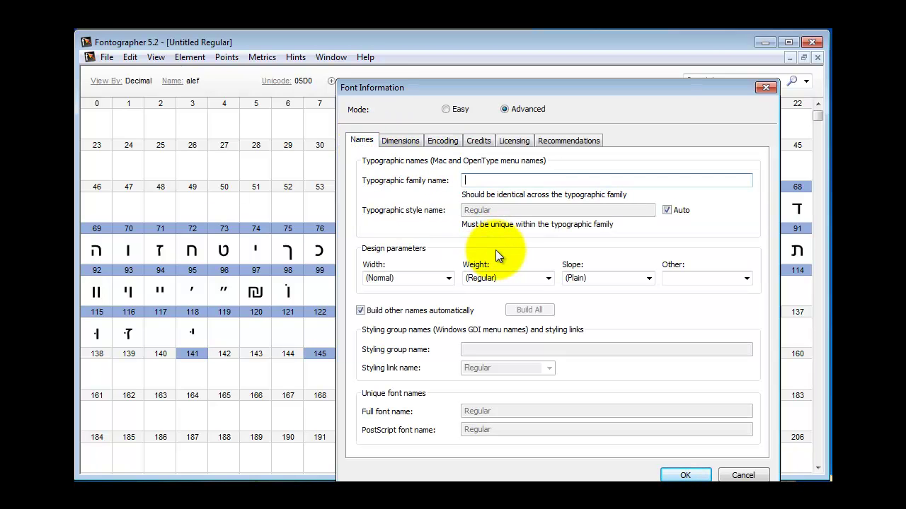
type("MyHe")
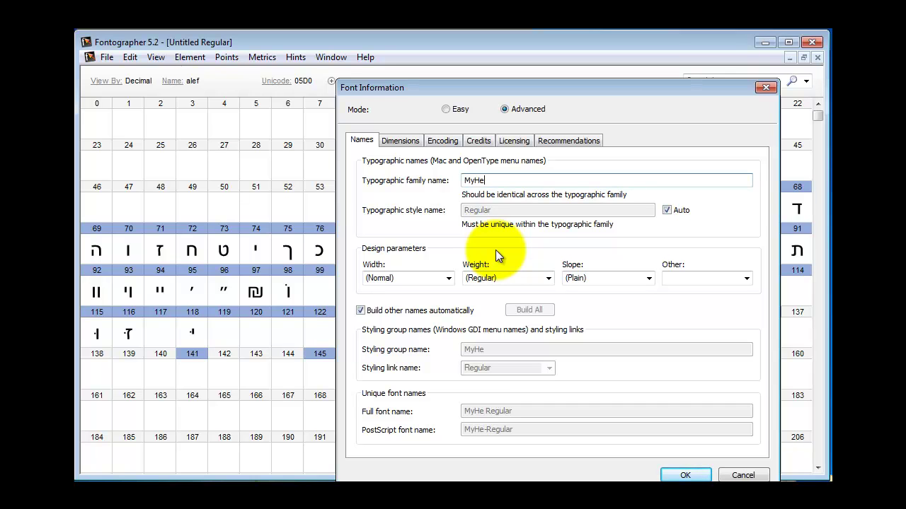
type("brew")
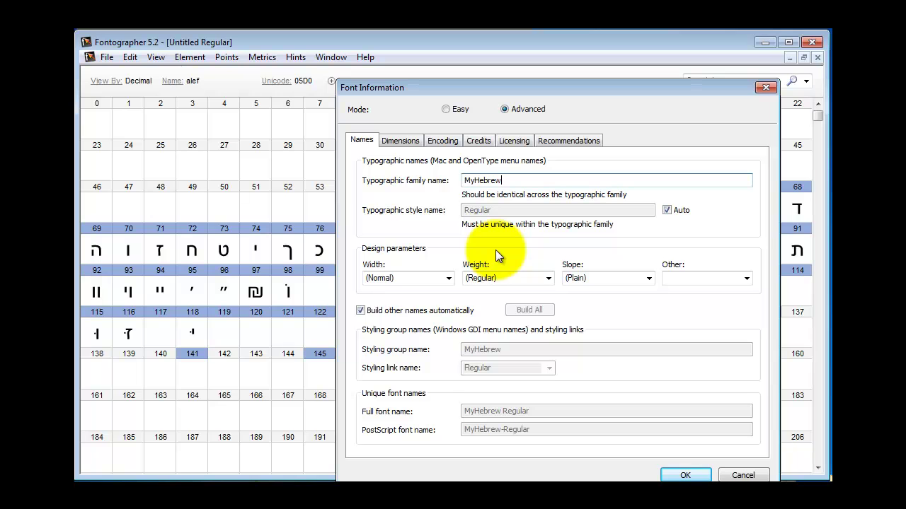
left_click(685, 475)
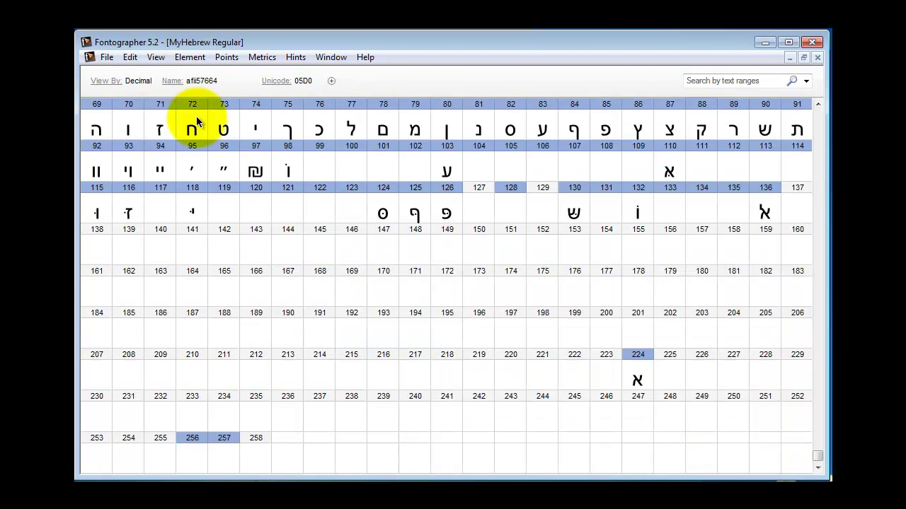
Generate MyHebrew Regular as a Windows OpenType TT (.ttf) font file
left_click(106, 55)
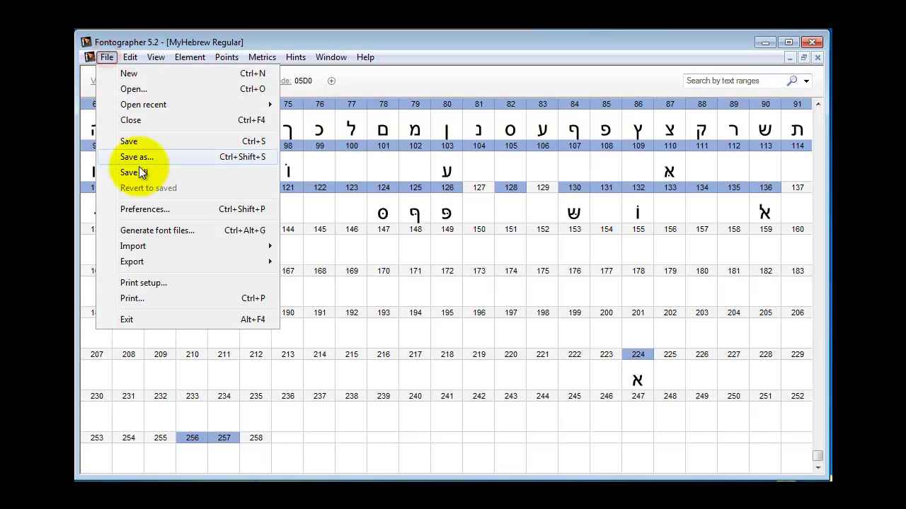
left_click(168, 228)
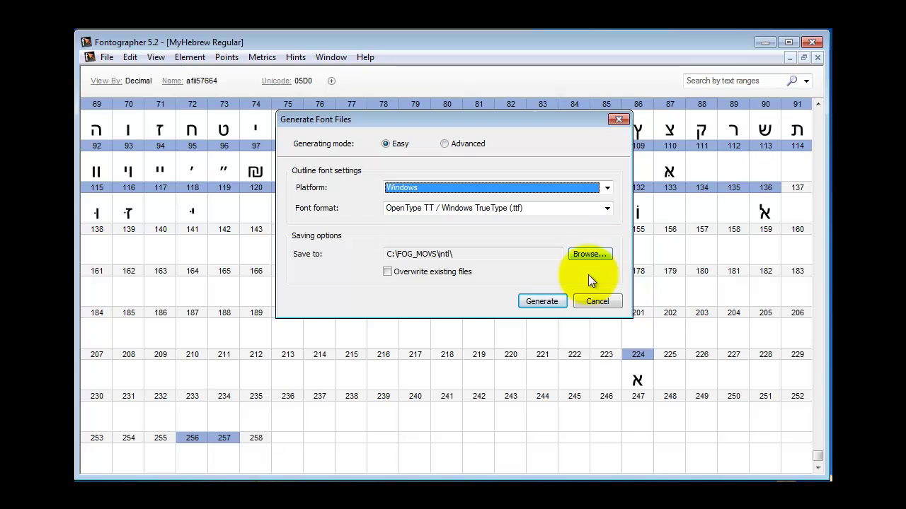
left_click(556, 303)
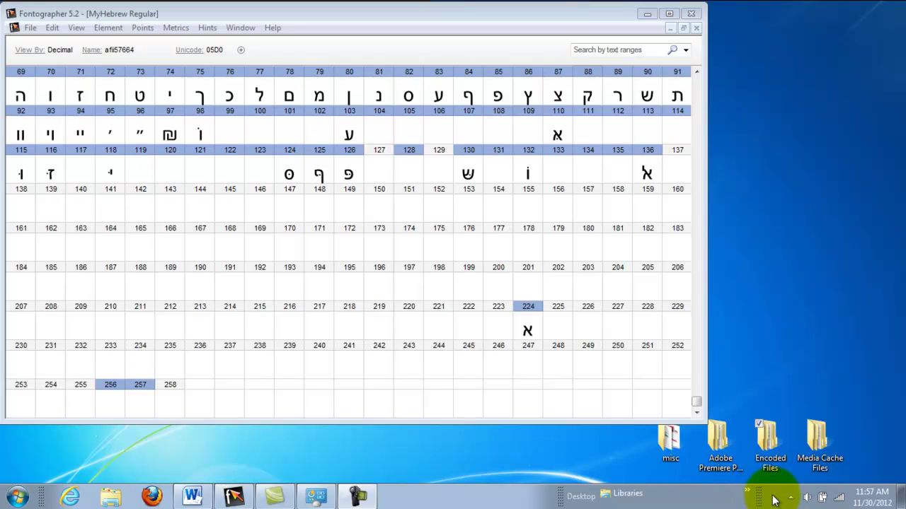
Review the installed input languages from the tray indicator, leaving English (United States) active
left_click(773, 501)
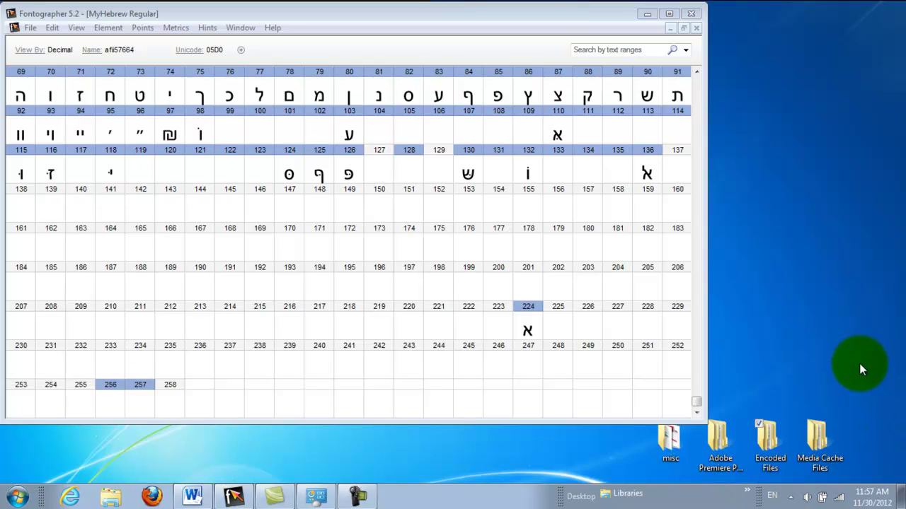
left_click(776, 499)
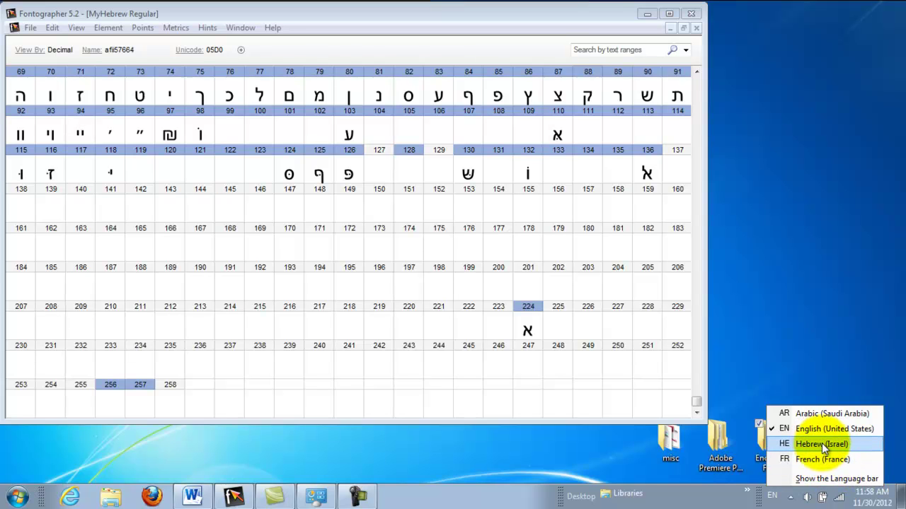
left_click(819, 365)
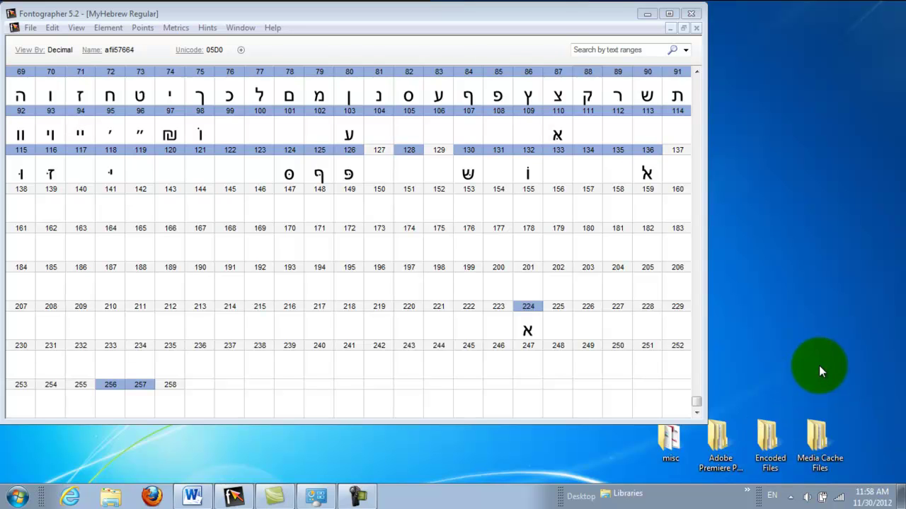
Open Control Panel from the Start menu to show All Control Panel Items
left_click(20, 496)
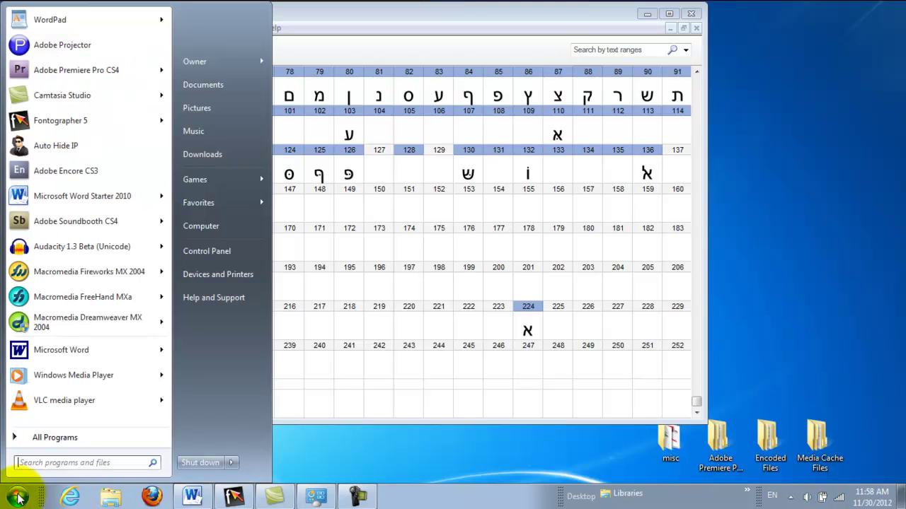
left_click(226, 250)
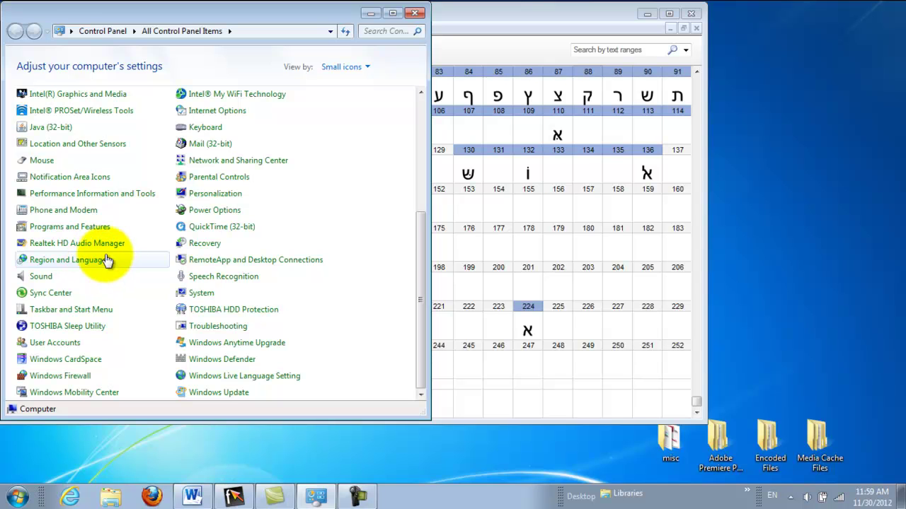
Open Region and Language's keyboard settings, cancelling an attempt to add a new input language
left_click(23, 261)
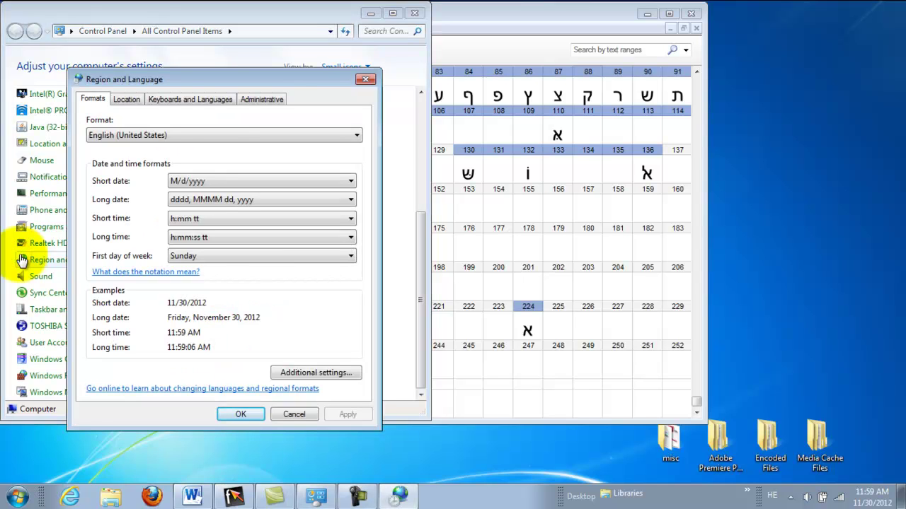
left_click(220, 103)
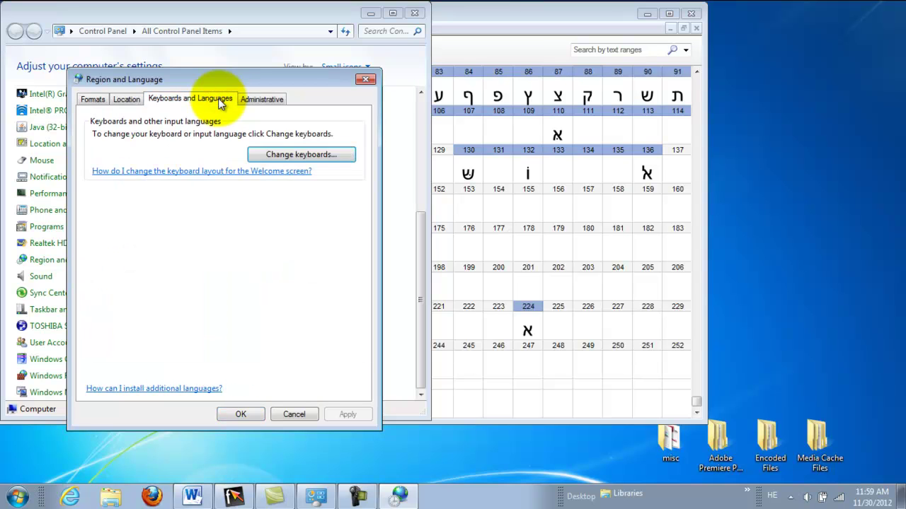
left_click(324, 155)
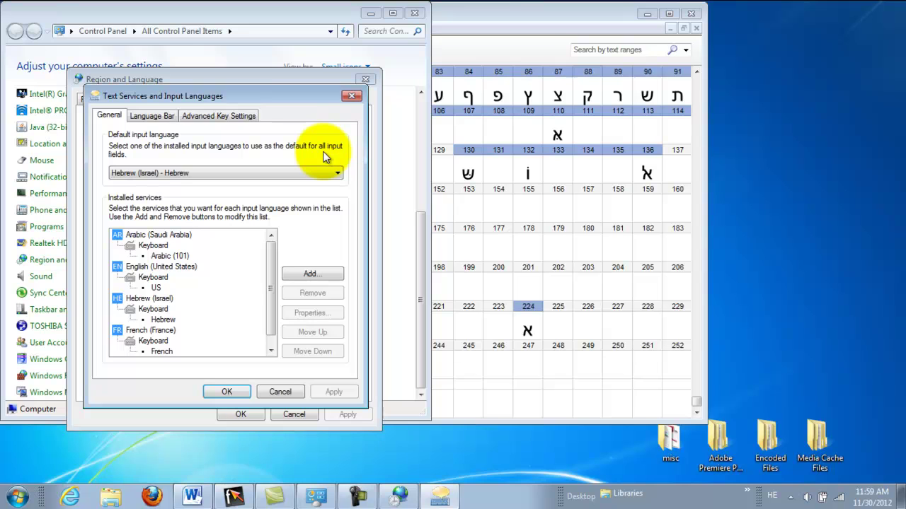
left_click(322, 272)
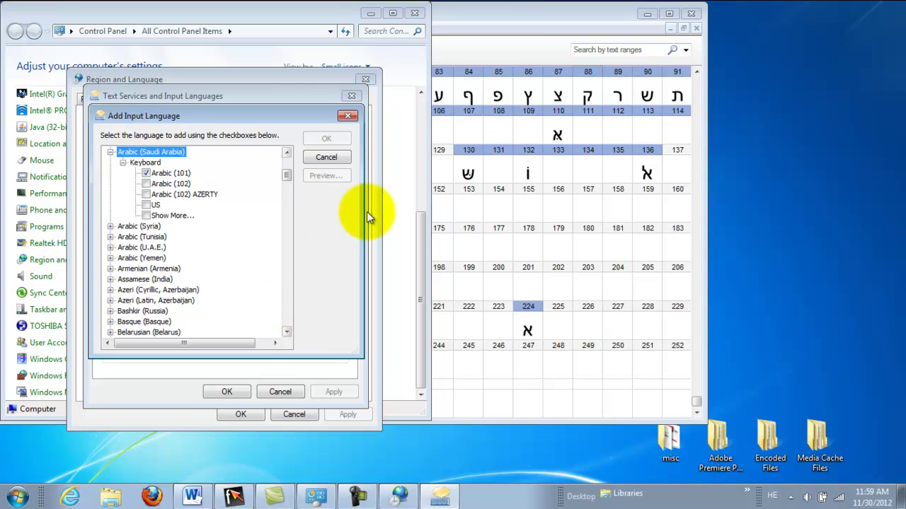
left_click(346, 157)
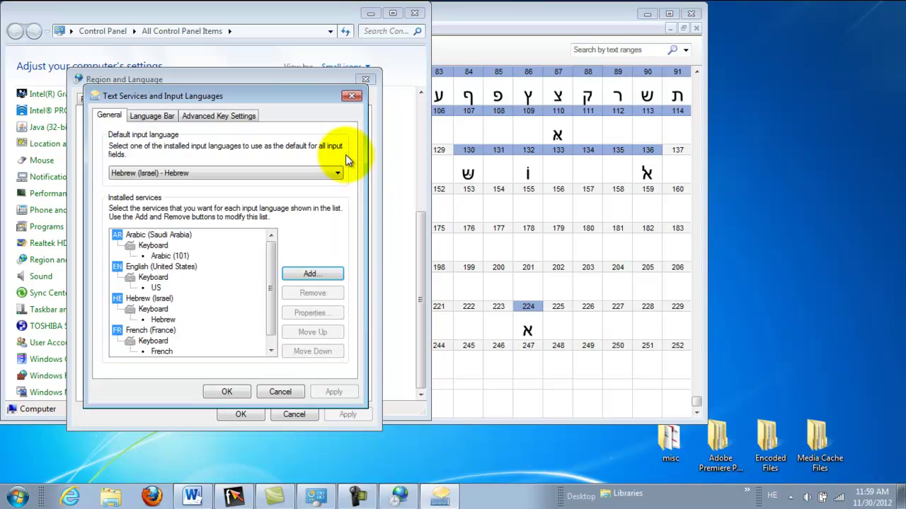
Keep Hebrew (Israel) – Hebrew as the default input language and confirm the settings
left_click(136, 301)
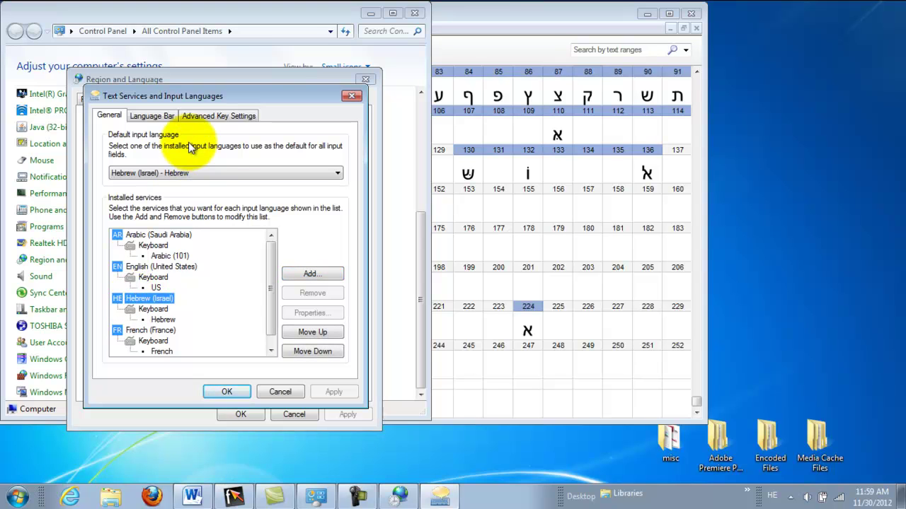
left_click(338, 173)
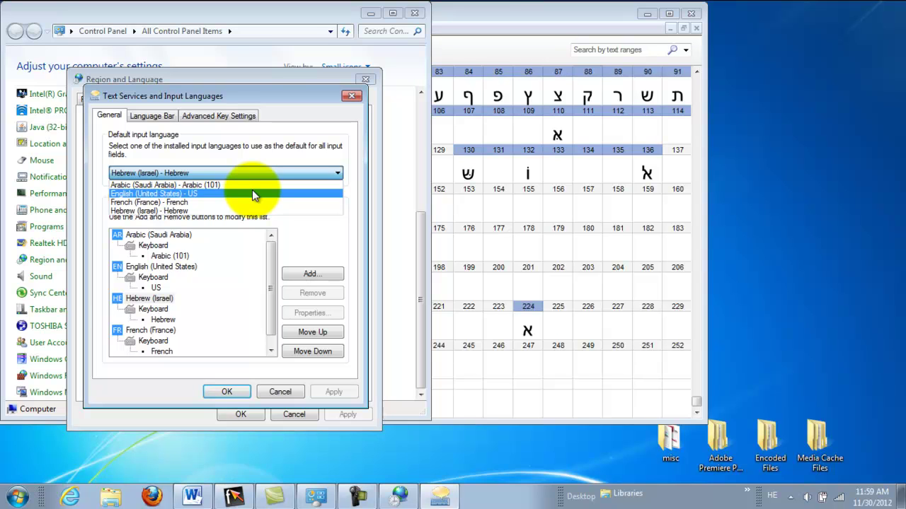
left_click(283, 111)
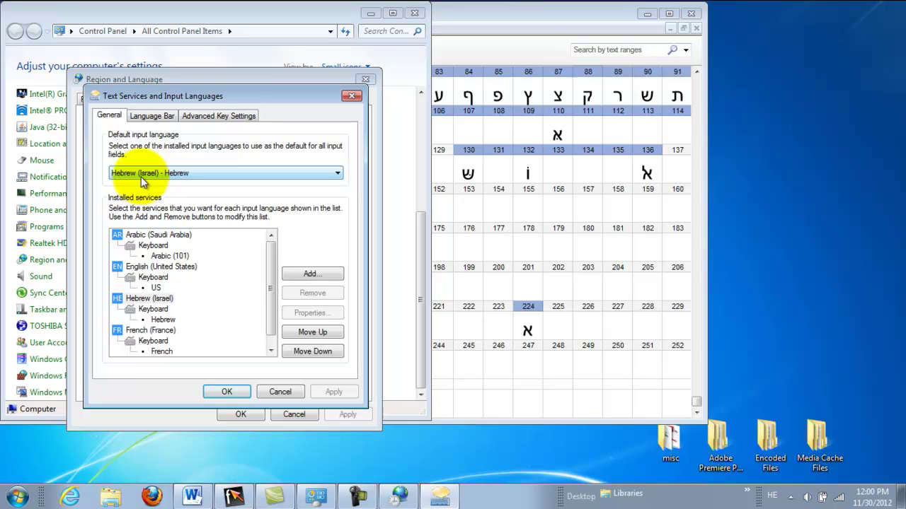
left_click(242, 391)
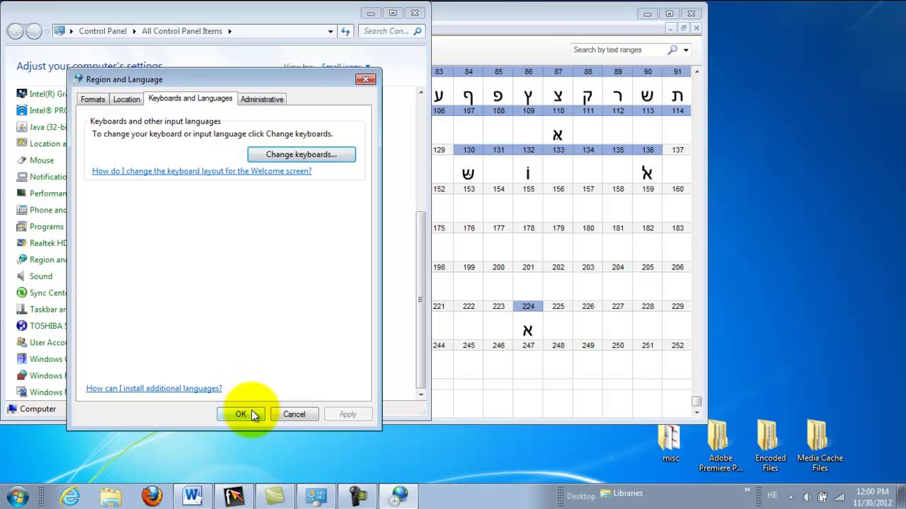
Close Region and Language and Control Panel, then bring another program forward from the taskbar
left_click(242, 414)
left_click(414, 12)
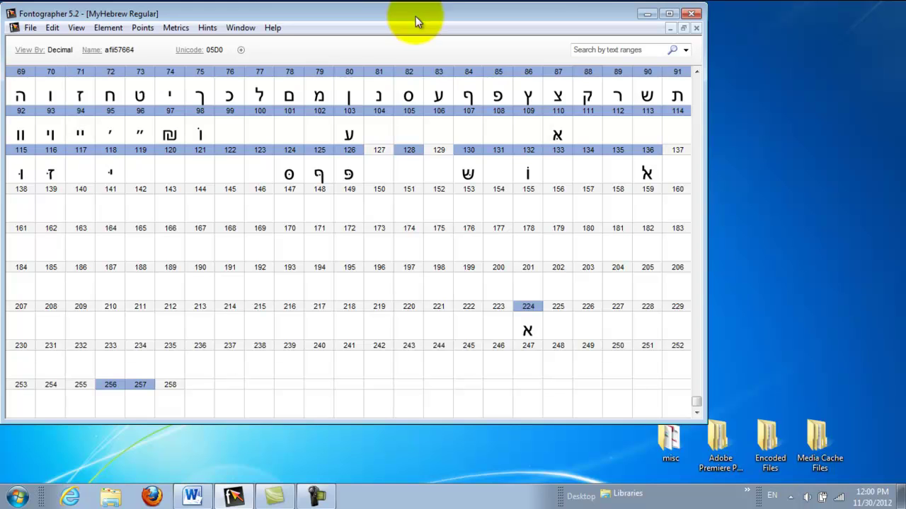
left_click(192, 495)
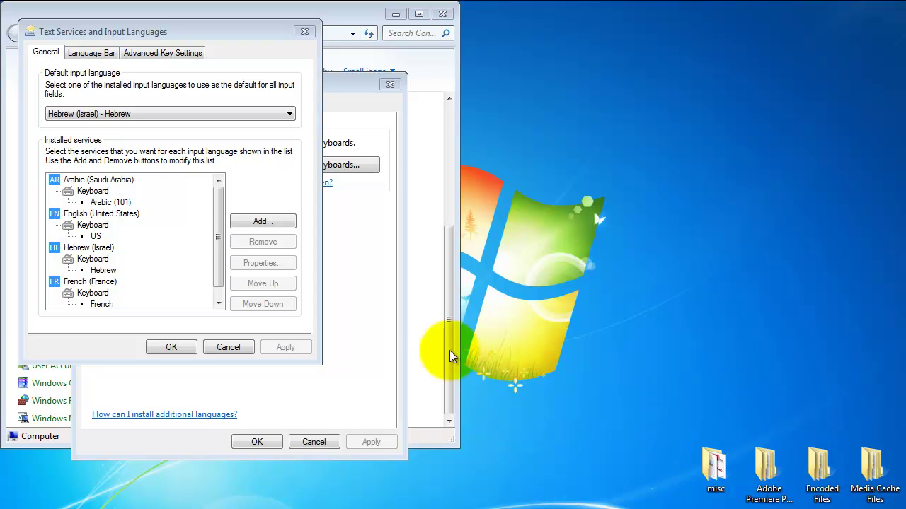
Preview the Hebrew (Israel) keyboard layout from the Hebrew keyboard entry
left_click(74, 260)
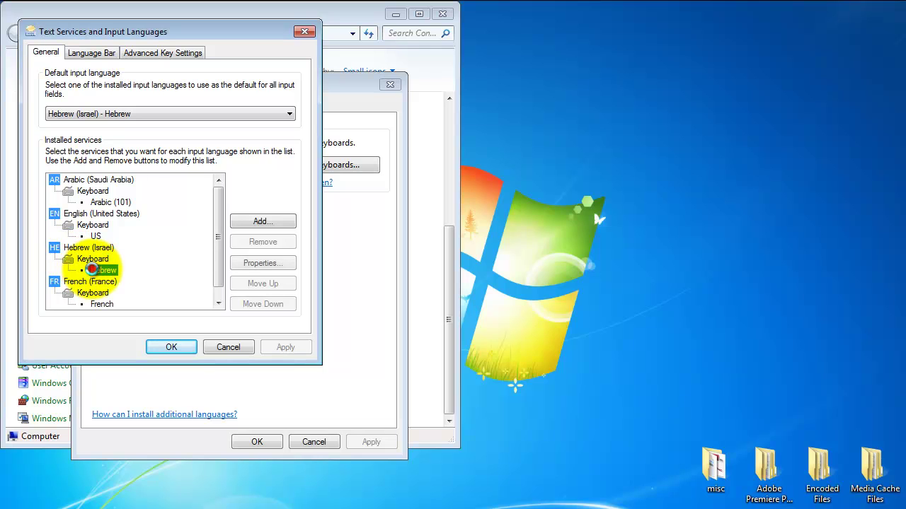
double_click(94, 271)
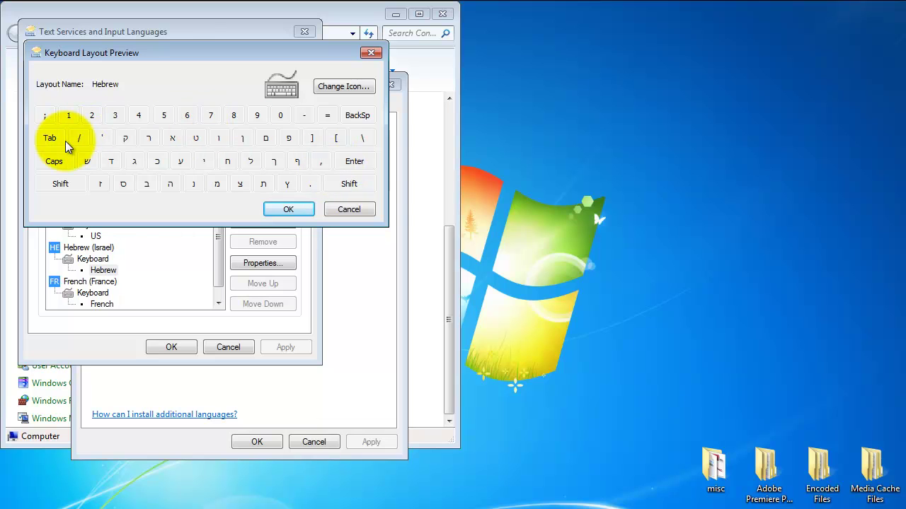
left_click(178, 143)
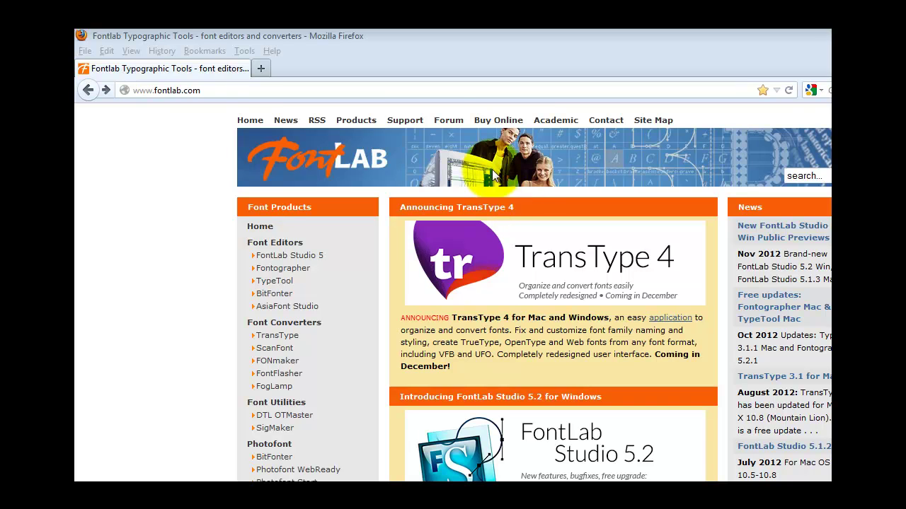
Navigate from the FontLab home page to the Fontographer product page and its Support page
left_click(262, 98)
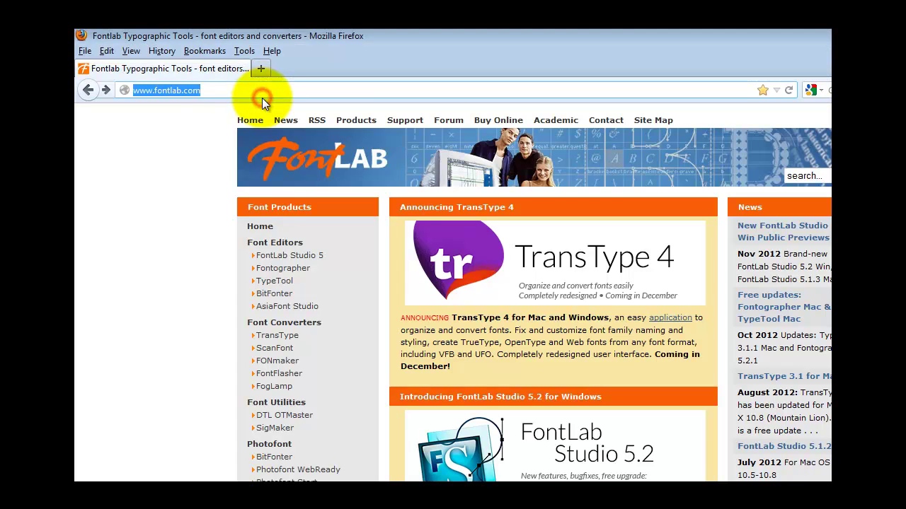
left_click(294, 270)
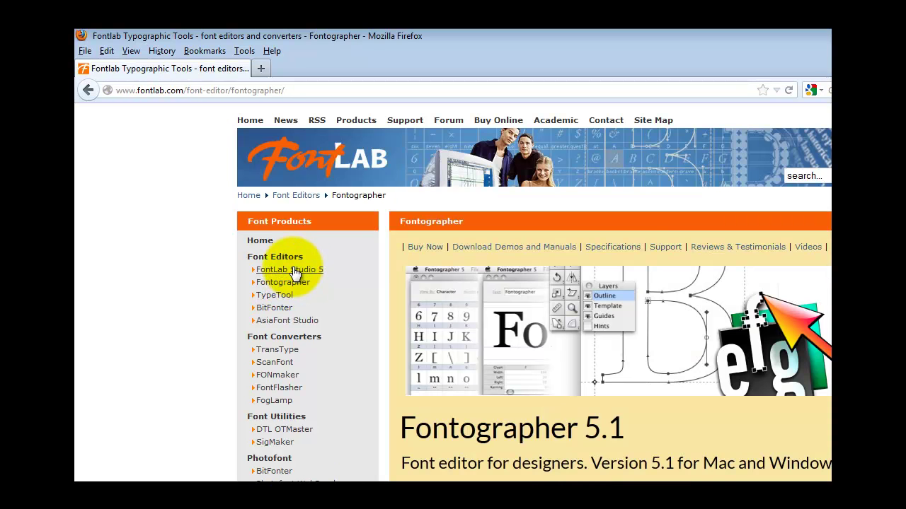
left_click(660, 249)
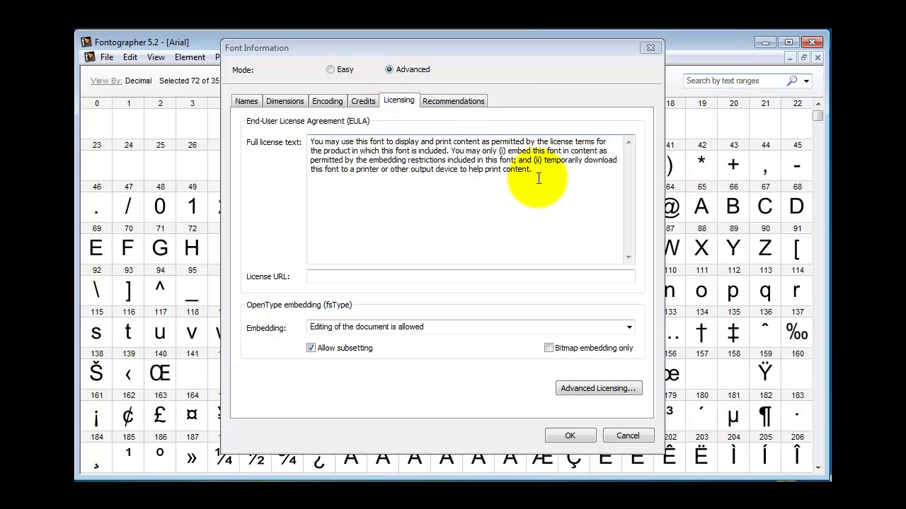
left_click_drag(532, 172, 299, 142)
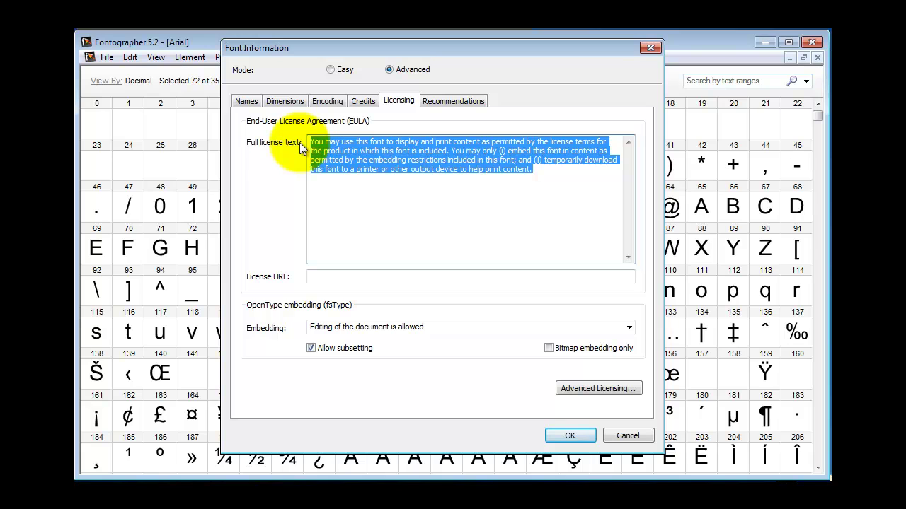